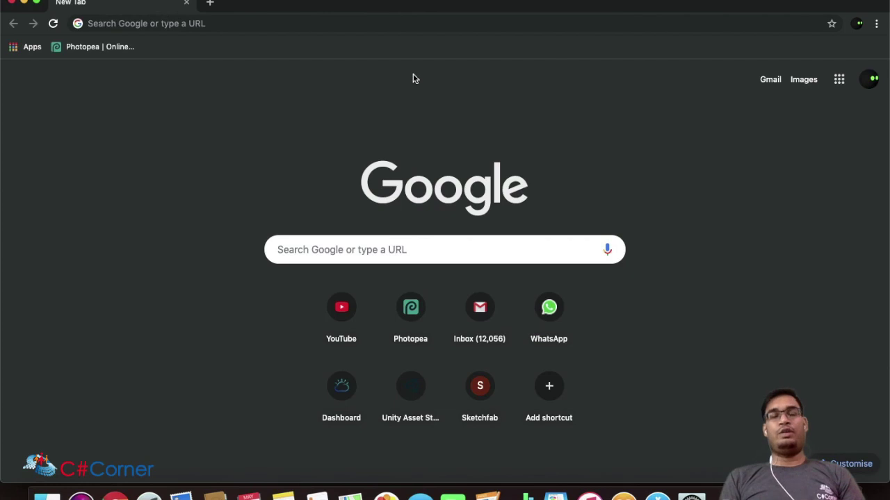
- Go to unity.com in Chrome by entering 'unity' in the address bar
{"action": "left_click", "coordinate": [391, 22]}
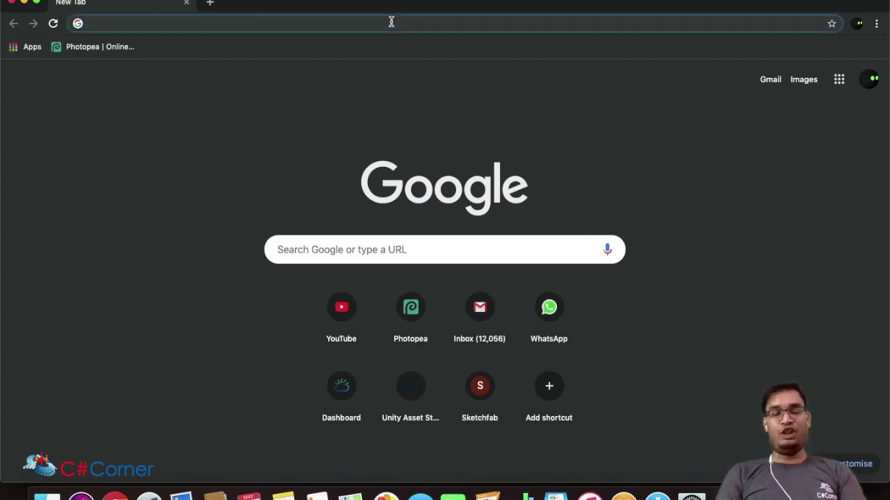
{"action": "type", "text": "unity"}
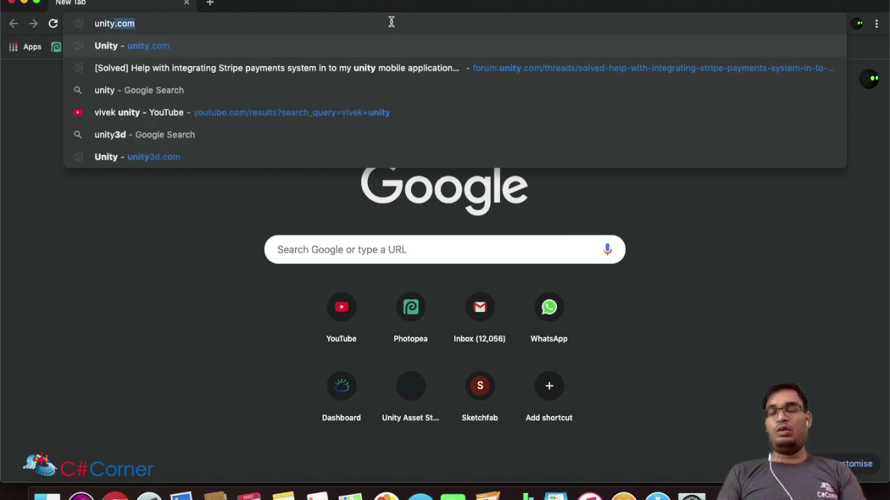
{"action": "key", "text": "Return"}
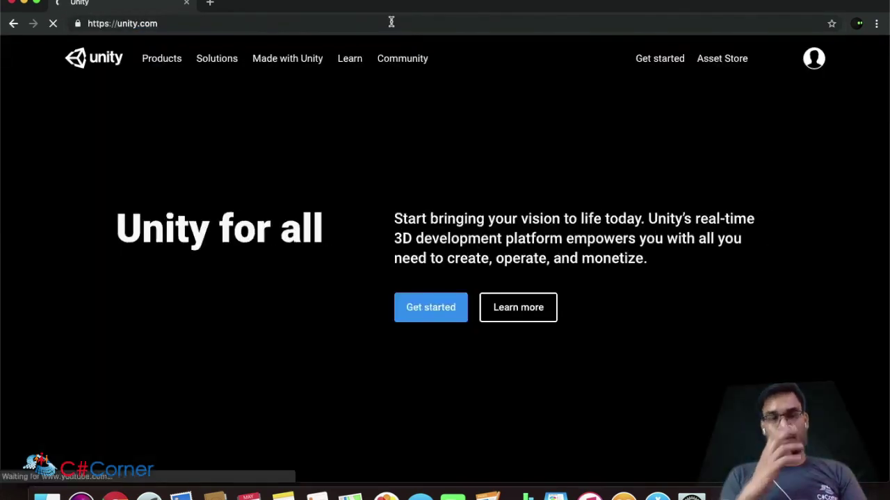
- Follow the footer's Download > Unity link to the Unity Store plans page
{"action": "scroll", "coordinate": [749, 336], "scroll_direction": "down", "scroll_amount": 10}
{"action": "scroll", "coordinate": [749, 336], "scroll_direction": "down", "scroll_amount": 10}
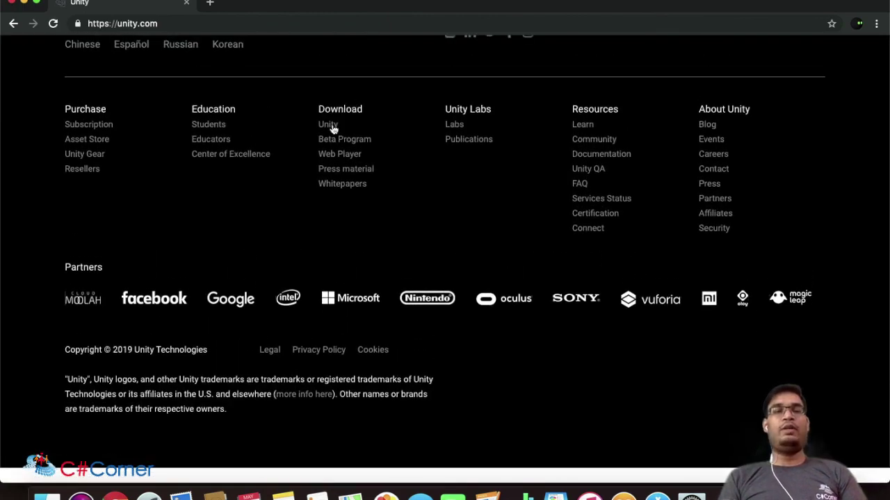
{"action": "left_click", "coordinate": [332, 127]}
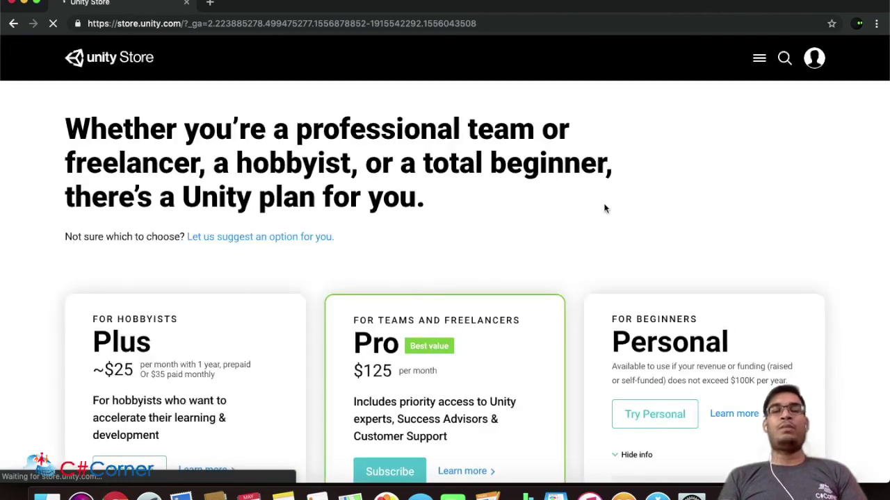
{"action": "scroll", "coordinate": [870, 321], "scroll_direction": "down", "scroll_amount": 5}
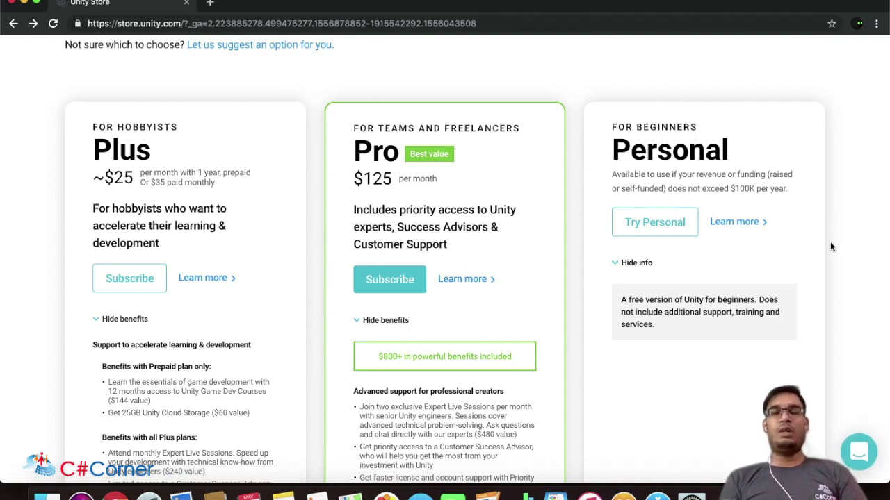
- Pick the Personal plan, accept its terms, and download UnityHubSetup.dmg
{"action": "left_click", "coordinate": [645, 221]}
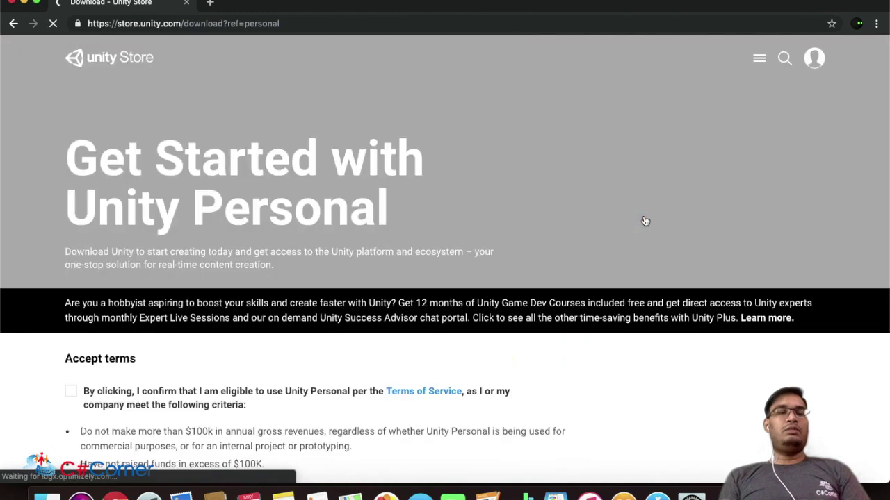
{"action": "scroll", "coordinate": [744, 375], "scroll_direction": "down", "scroll_amount": 5}
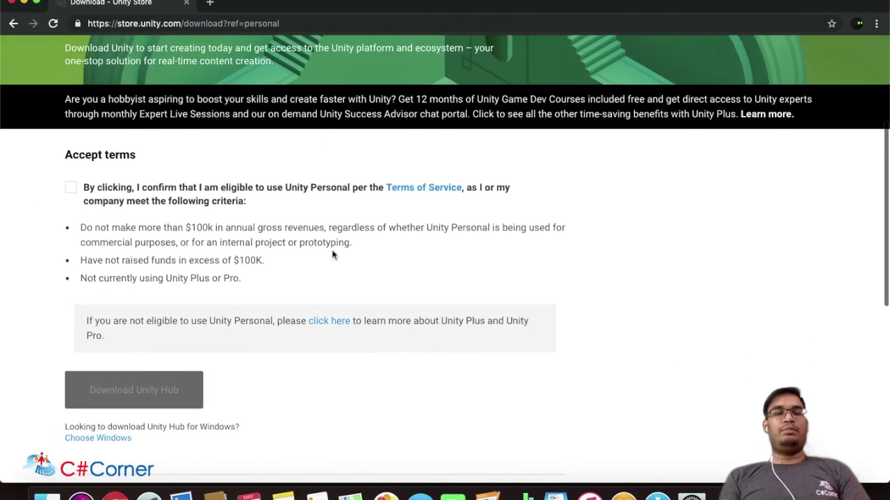
{"action": "left_click", "coordinate": [72, 188]}
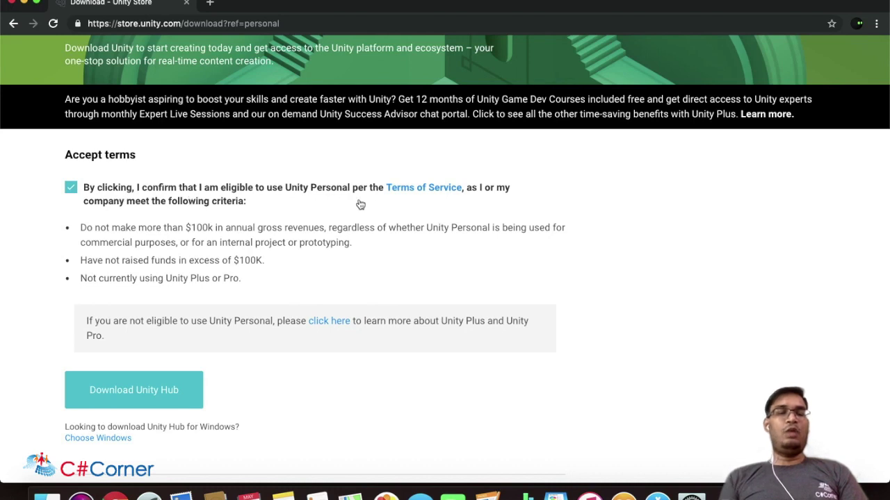
{"action": "left_click", "coordinate": [185, 393]}
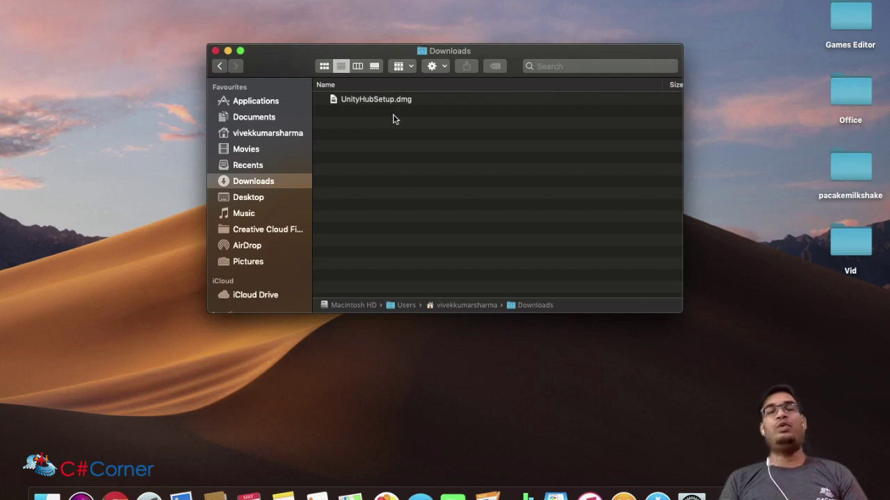
{"action": "left_click", "coordinate": [384, 105]}
- Open UnityHubSetup.dmg, agree to the license, and copy Unity Hub into Applications
{"action": "double_click", "coordinate": [384, 102]}
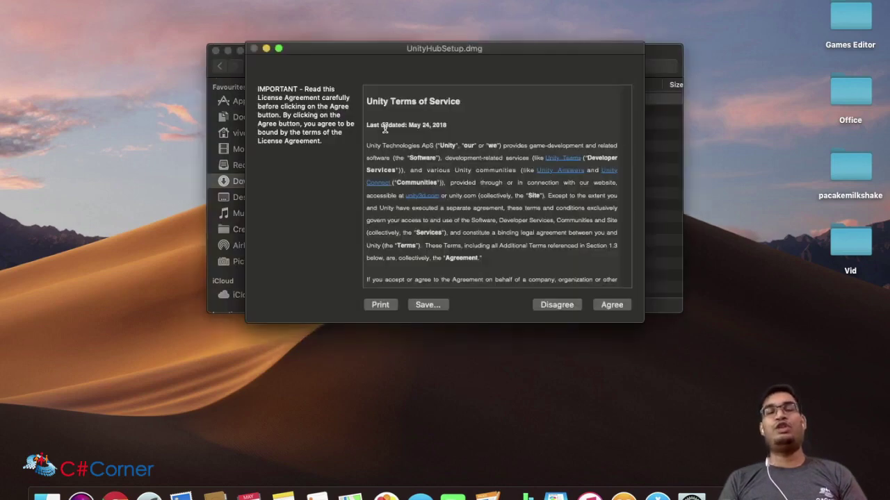
{"action": "left_click", "coordinate": [613, 306]}
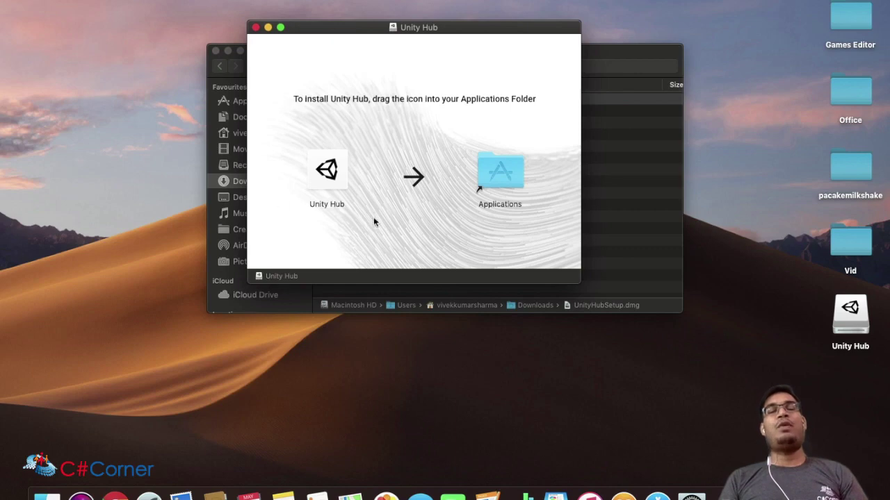
{"action": "left_click_drag", "start_coordinate": [330, 175], "coordinate": [502, 175]}
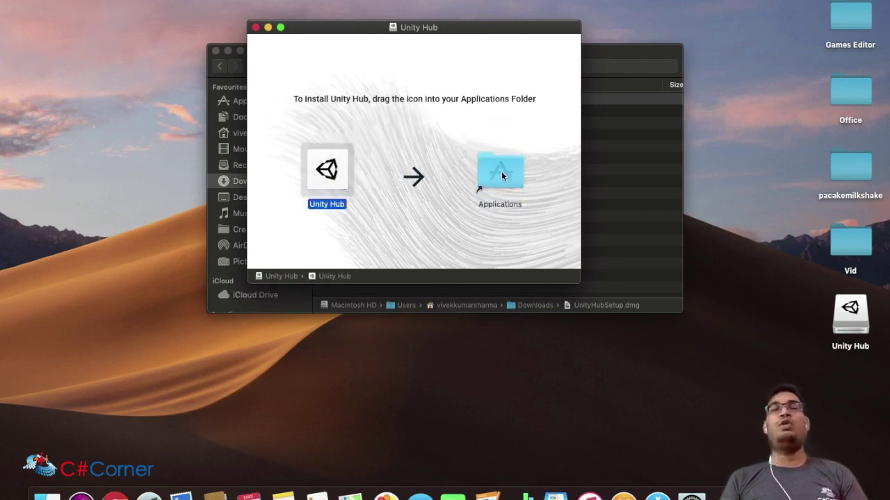
- Close the installer and Downloads windows and show all installed applications
{"action": "left_click", "coordinate": [256, 27]}
{"action": "left_click", "coordinate": [216, 51]}
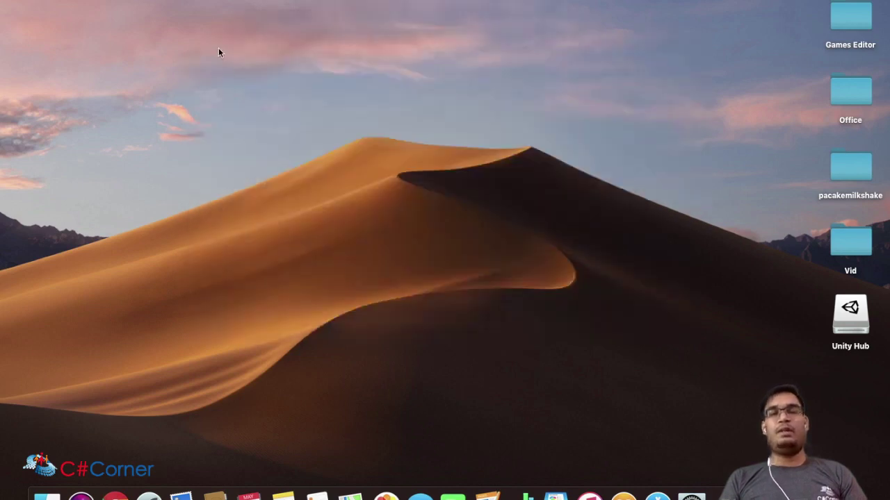
{"action": "key", "text": "F4"}
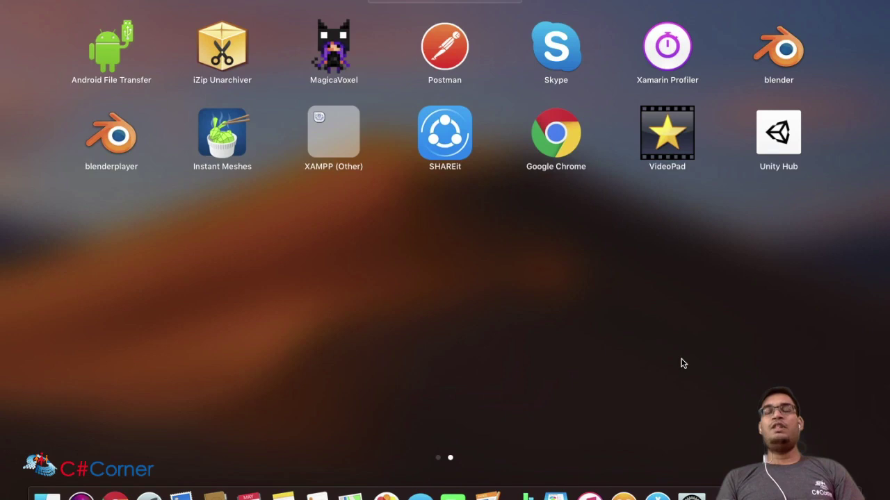
- Launch Unity Hub and browse the official Unity releases available for download
{"action": "left_click", "coordinate": [777, 129]}
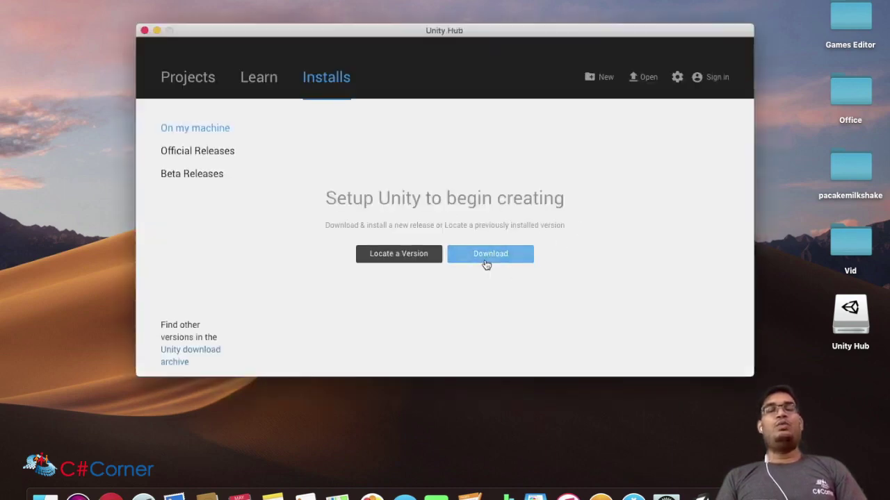
{"action": "left_click", "coordinate": [486, 265]}
{"action": "scroll", "coordinate": [524, 257], "scroll_direction": "down", "scroll_amount": 2}
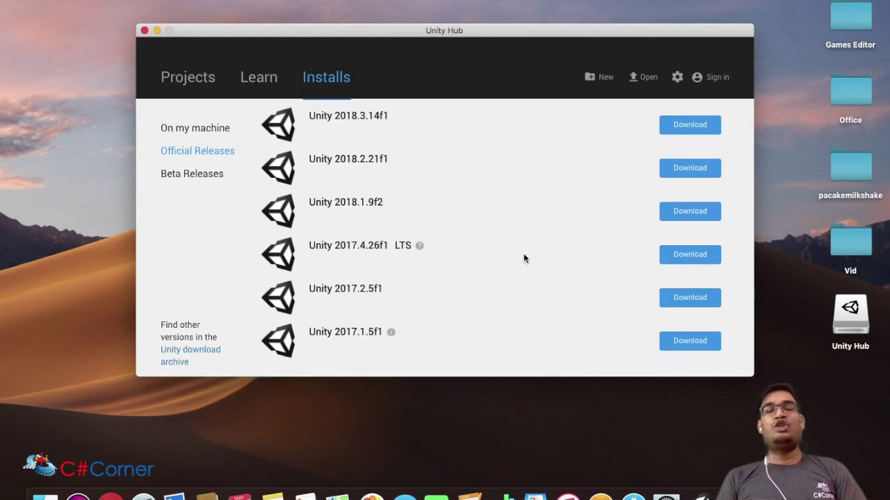
{"action": "scroll", "coordinate": [524, 257], "scroll_direction": "up", "scroll_amount": 2}
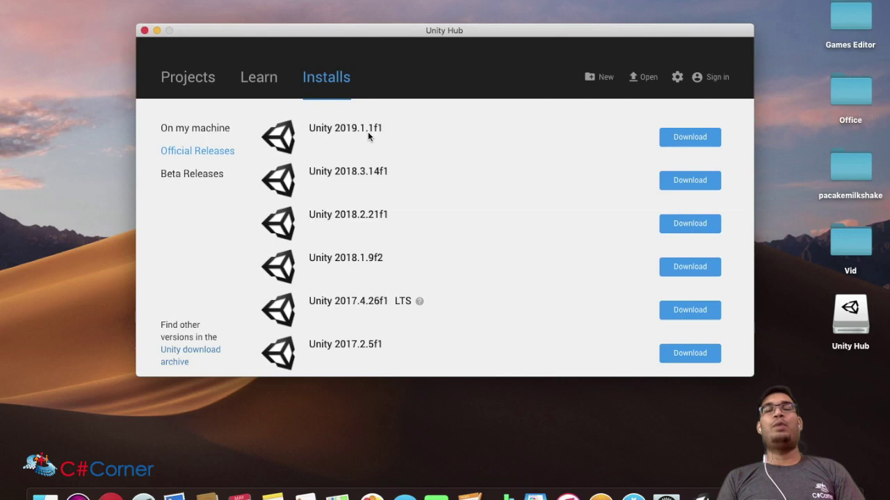
- Choose Unity 2019.1.1f1 and review its optional platform components without adding any
{"action": "left_click", "coordinate": [679, 137]}
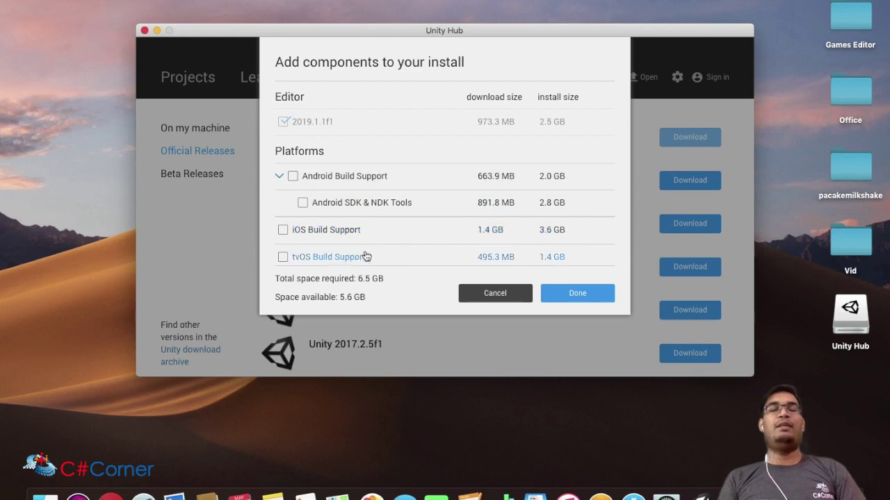
{"action": "scroll", "coordinate": [366, 257], "scroll_direction": "down", "scroll_amount": 2}
{"action": "scroll", "coordinate": [366, 257], "scroll_direction": "down", "scroll_amount": 3}
{"action": "scroll", "coordinate": [366, 257], "scroll_direction": "down", "scroll_amount": 10}
{"action": "scroll", "coordinate": [366, 256], "scroll_direction": "up", "scroll_amount": 15}
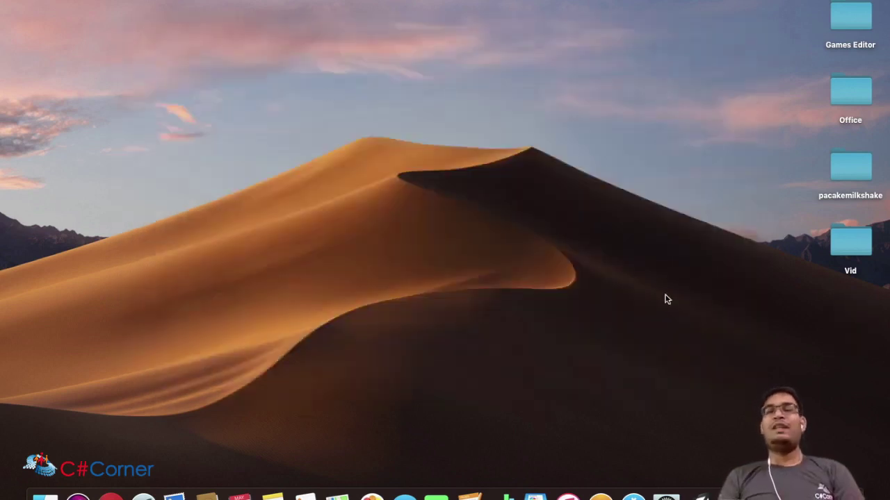
- Create a new project named 'game1' using the 2D template in Unity Hub
{"action": "left_click", "coordinate": [734, 495]}
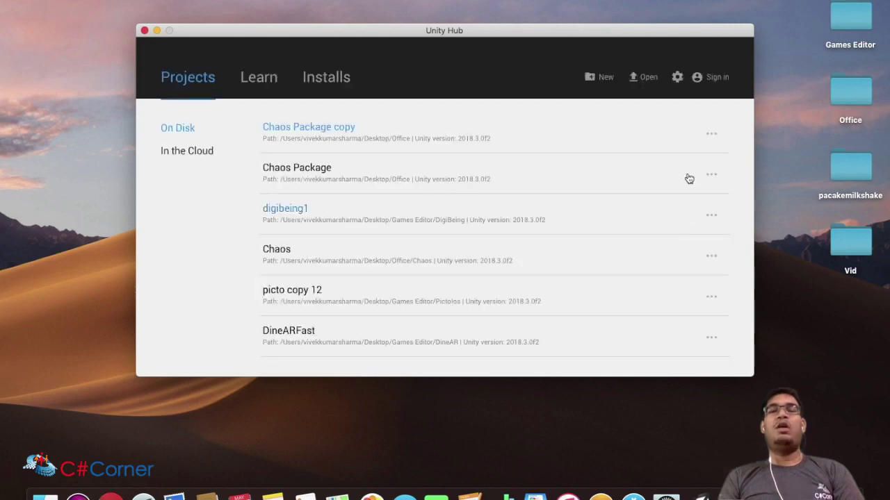
{"action": "left_click", "coordinate": [598, 79]}
{"action": "left_click", "coordinate": [355, 170]}
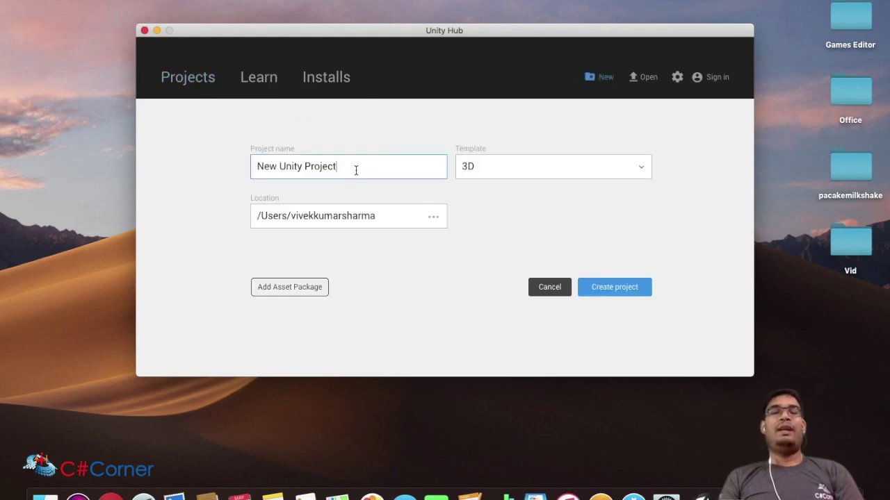
{"action": "triple_click", "coordinate": [327, 171]}
{"action": "type", "text": "game1"}
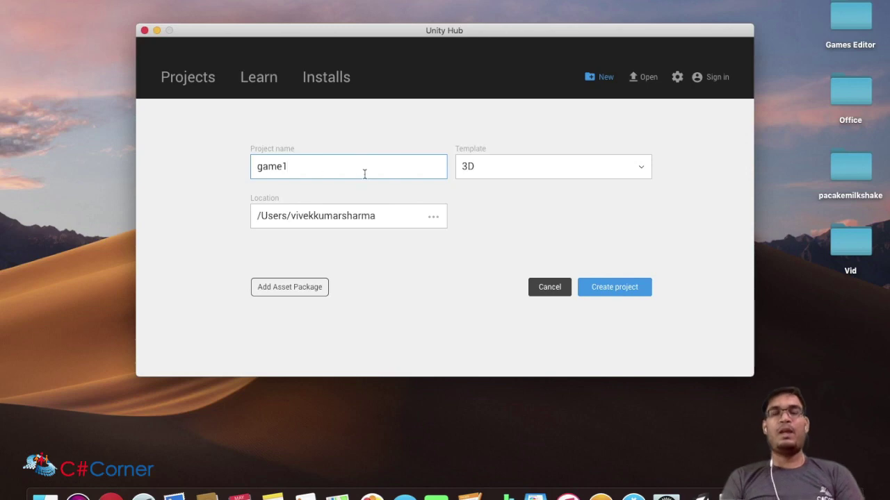
{"action": "left_click", "coordinate": [499, 173]}
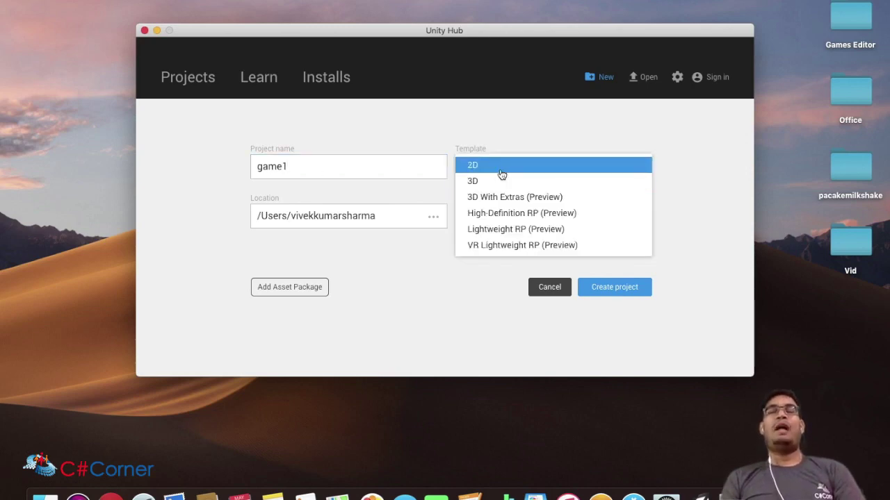
{"action": "left_click", "coordinate": [499, 168]}
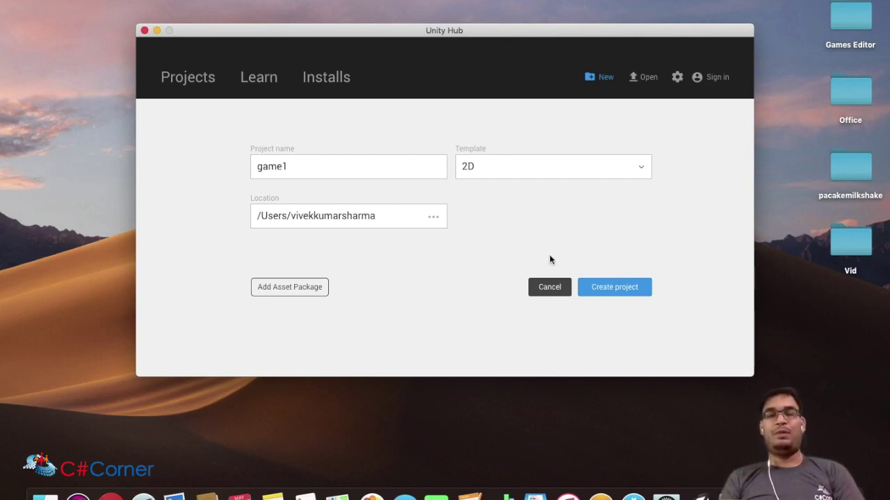
{"action": "left_click", "coordinate": [616, 289]}
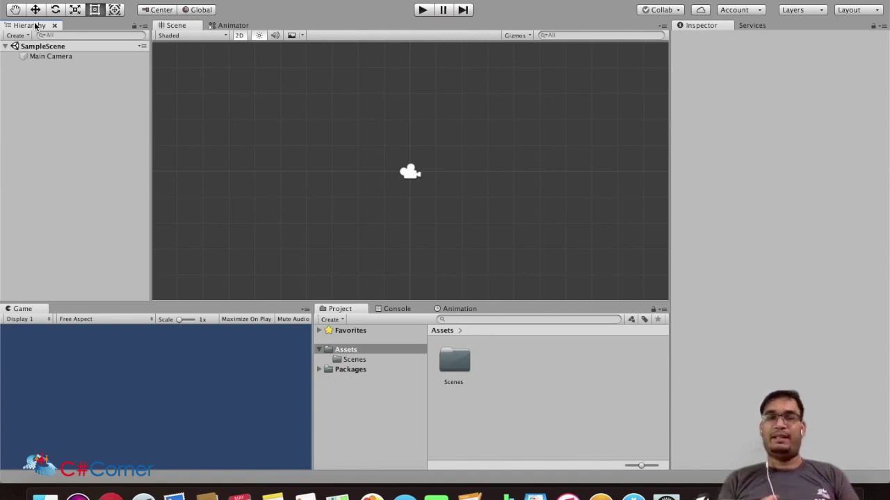
- Select Main Camera in the Hierarchy to show its Transform and Camera settings
{"action": "left_click", "coordinate": [61, 55]}
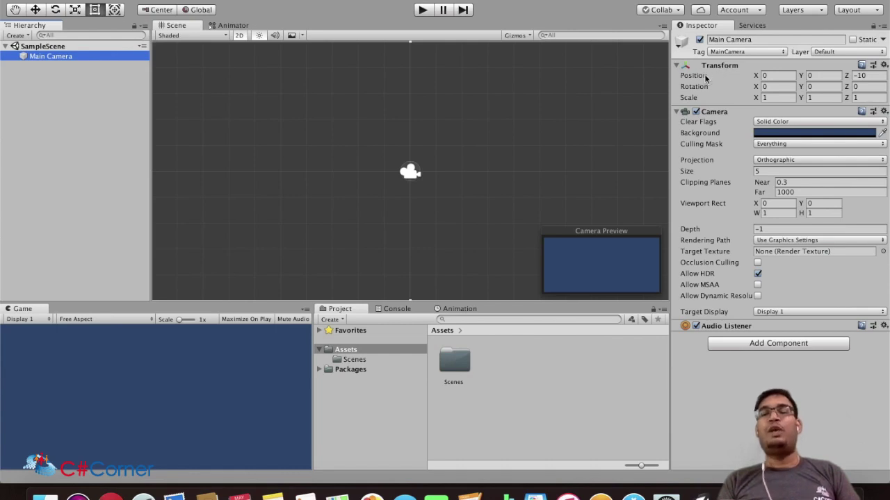
{"action": "mouse_move", "coordinate": [702, 98]}
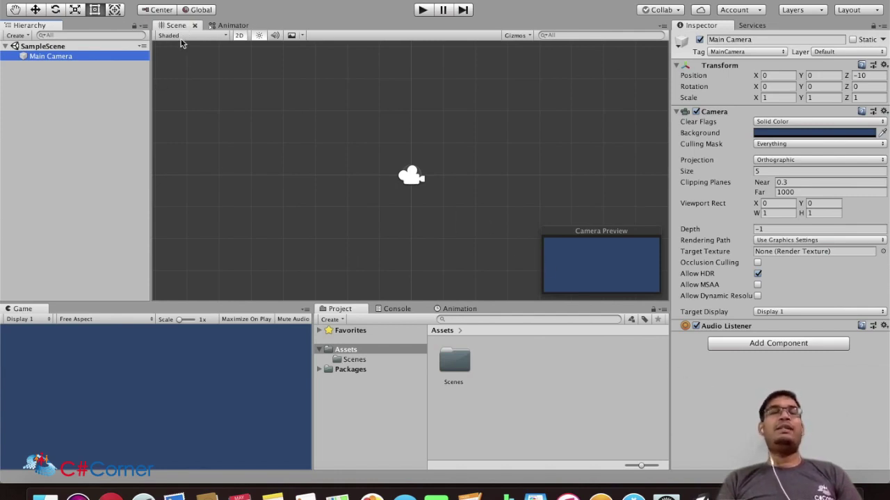
- Frame the Main Camera in the Scene view from the Hierarchy
{"action": "double_click", "coordinate": [52, 59]}
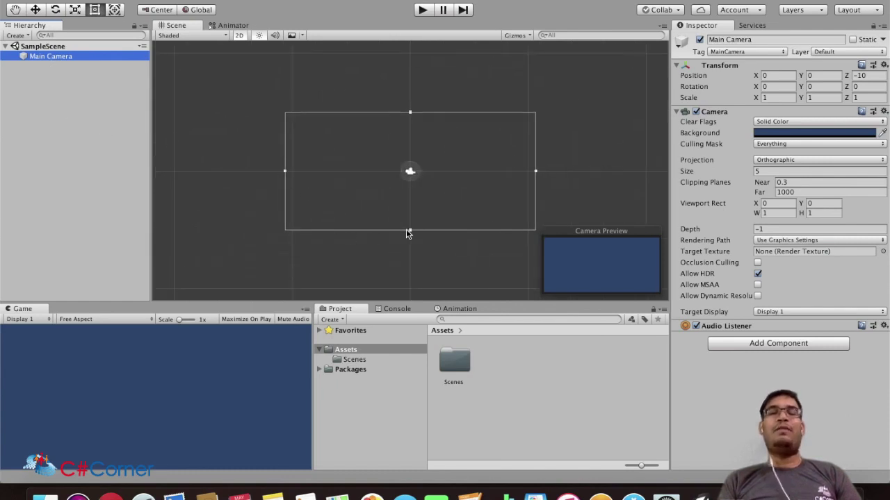